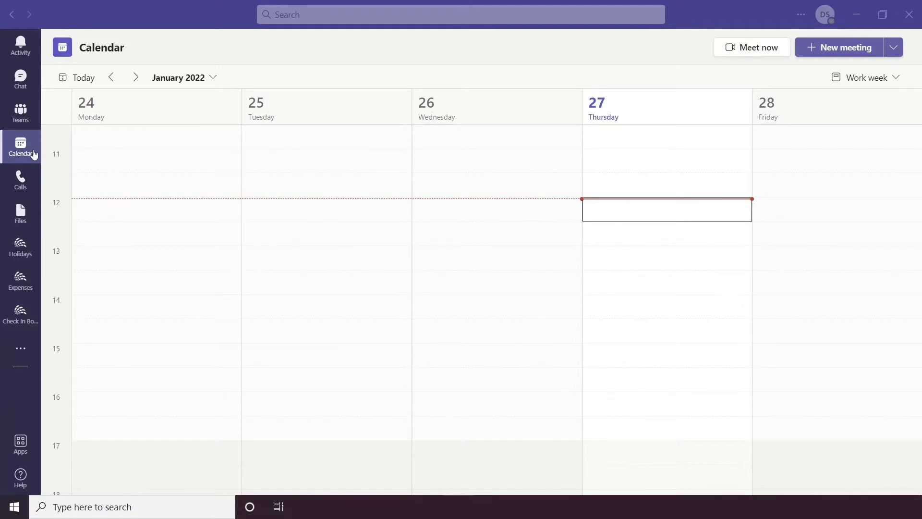
- Show the Calendar in work-week view for 24–28 January 2022
click(27, 155)
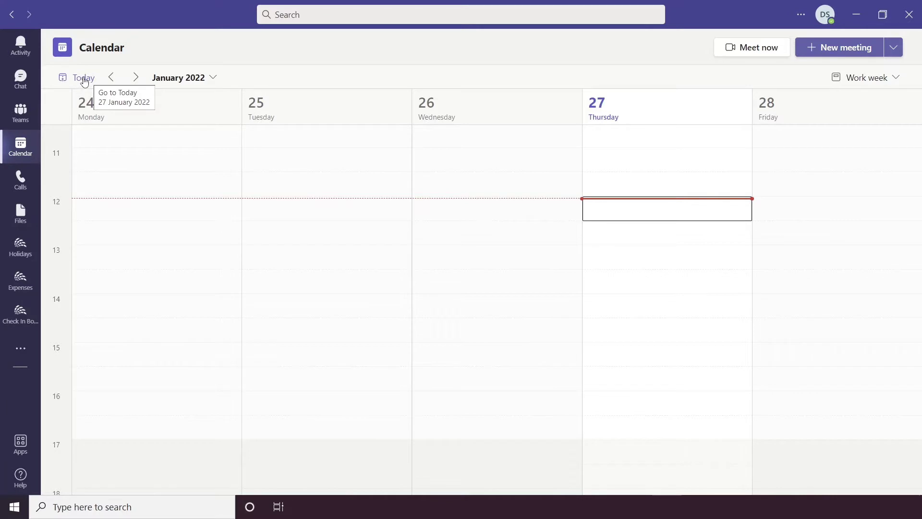
click(137, 80)
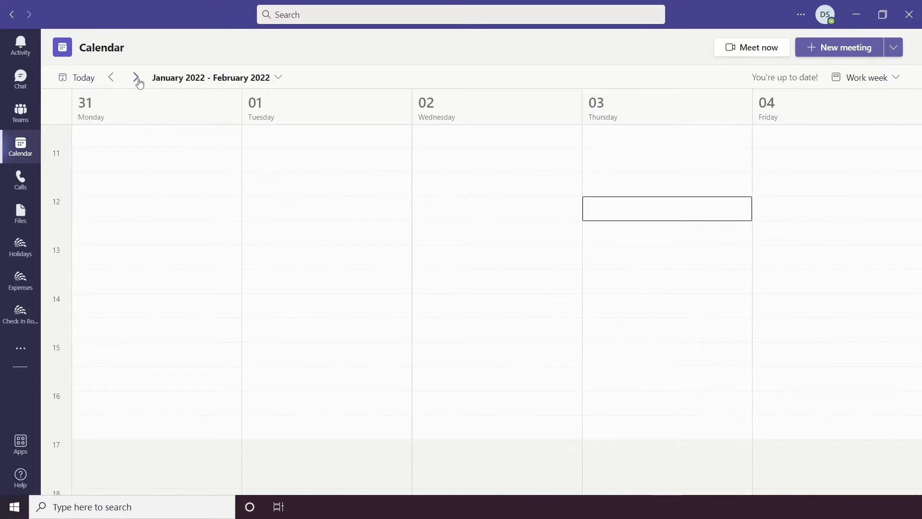
click(137, 80)
click(137, 80)
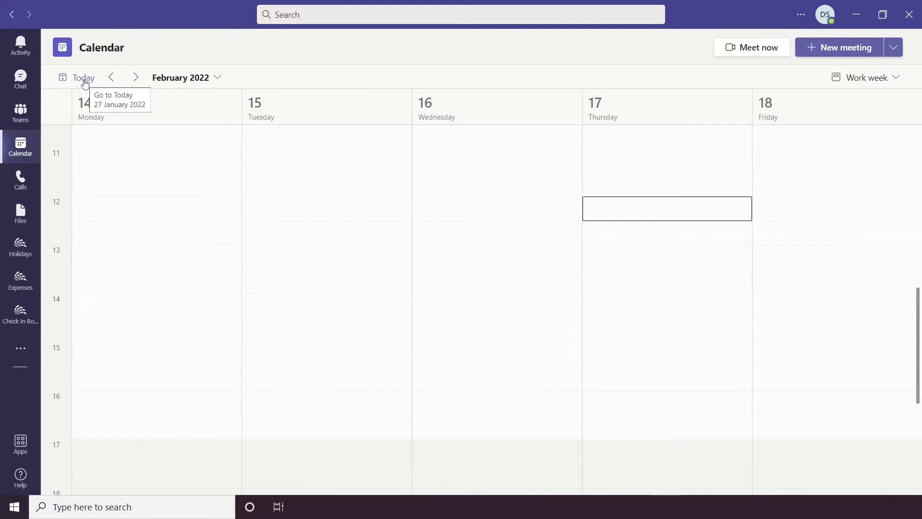
click(84, 79)
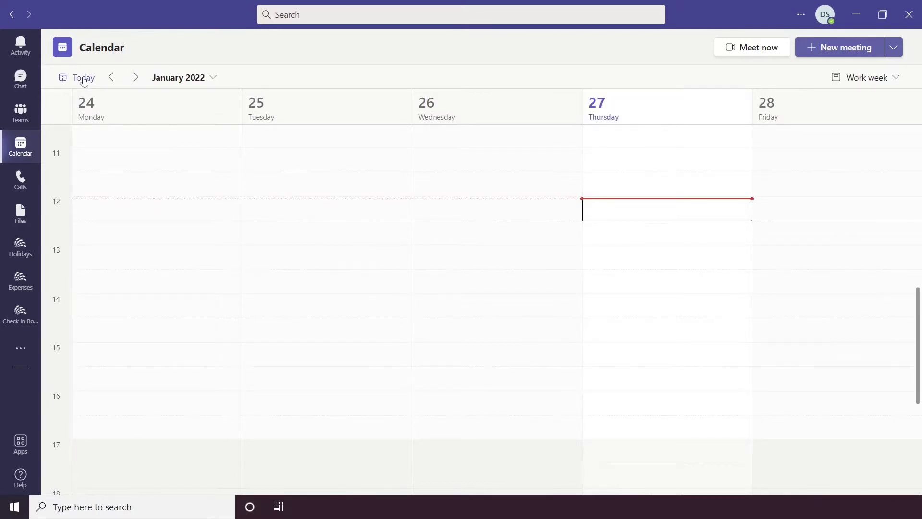
click(135, 78)
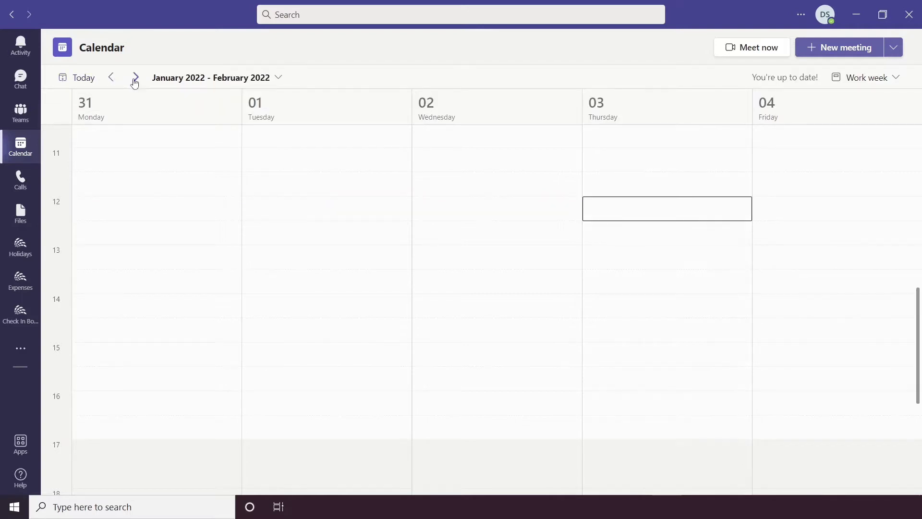
click(135, 79)
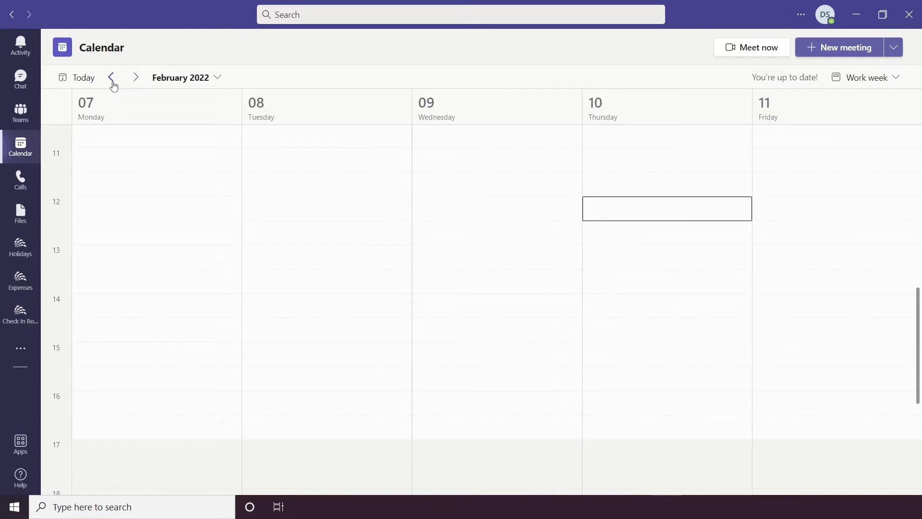
click(190, 83)
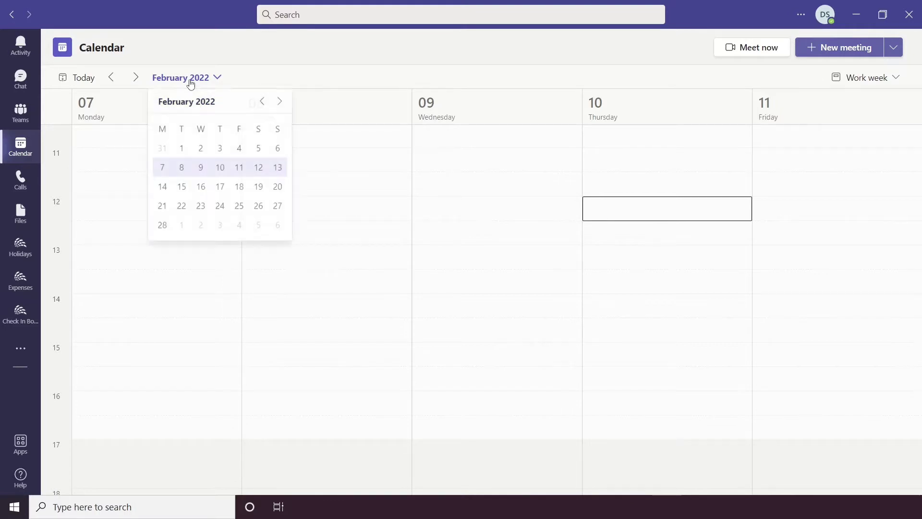
click(280, 102)
click(280, 102)
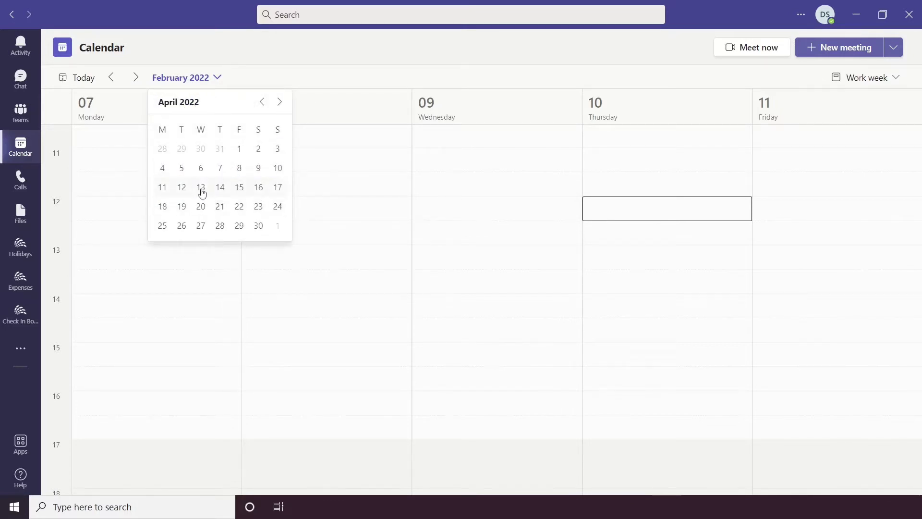
click(201, 187)
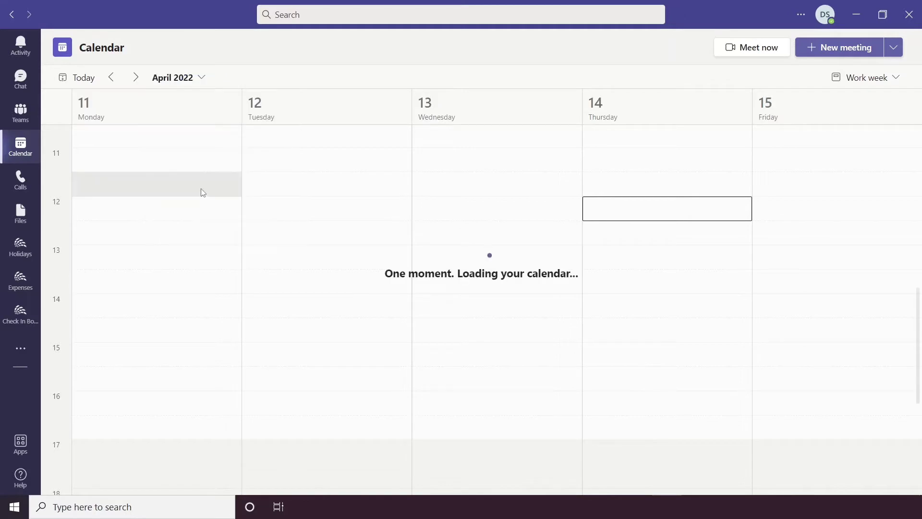
click(89, 79)
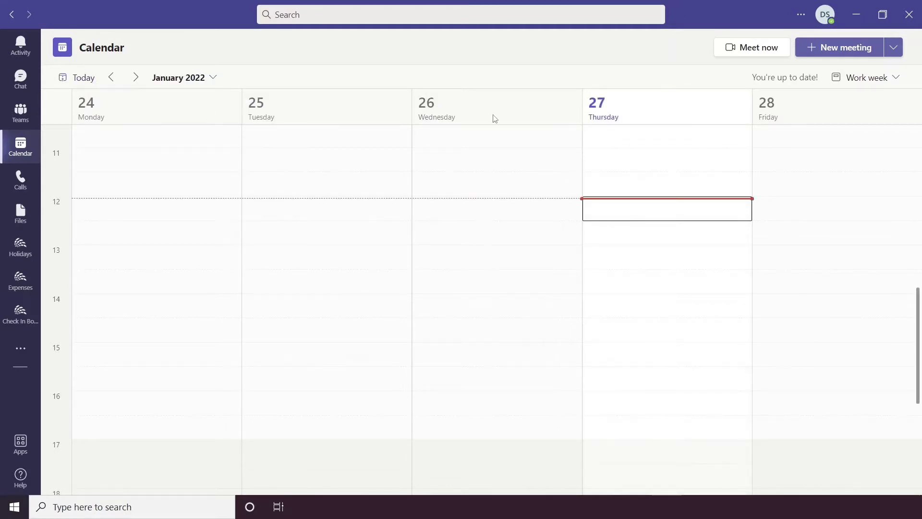
click(752, 53)
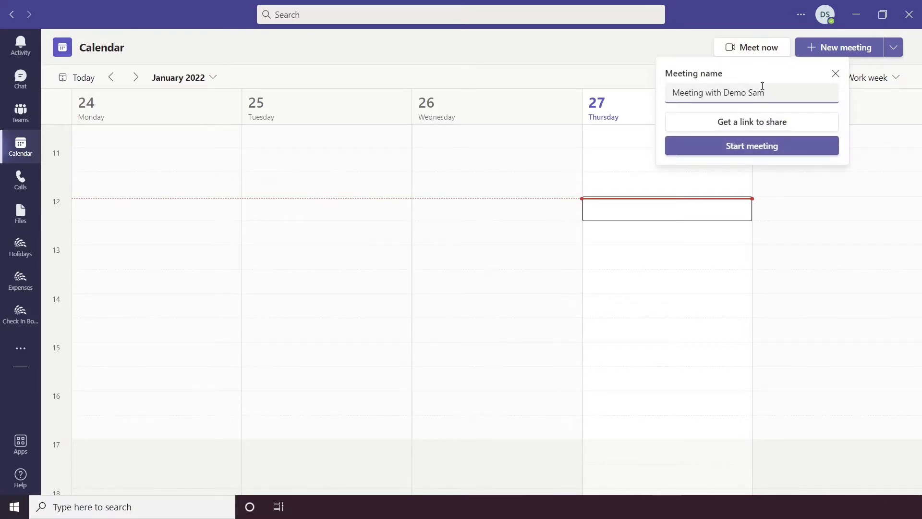
drag(776, 91, 673, 94)
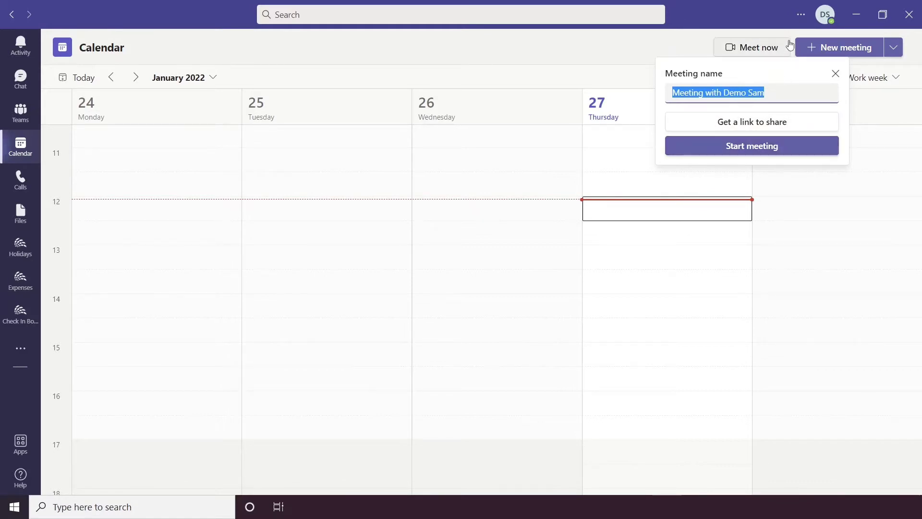
click(913, 52)
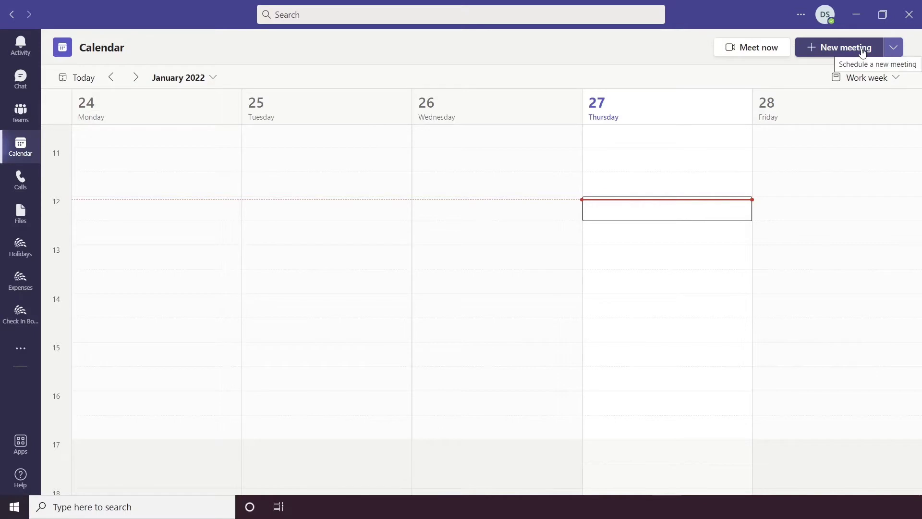
- Start a new meeting for 27/01/2022, 12:30–13:00 and check its Scheduling Assistant timeline
click(863, 52)
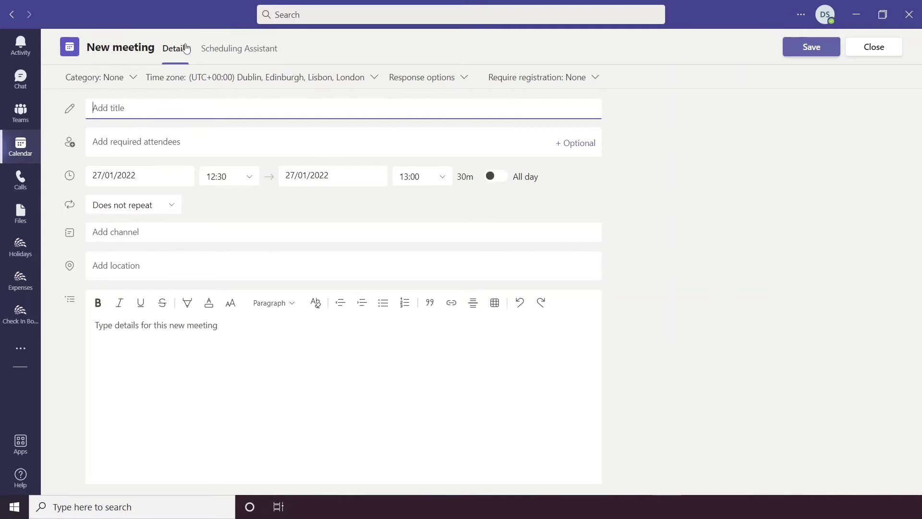
click(247, 53)
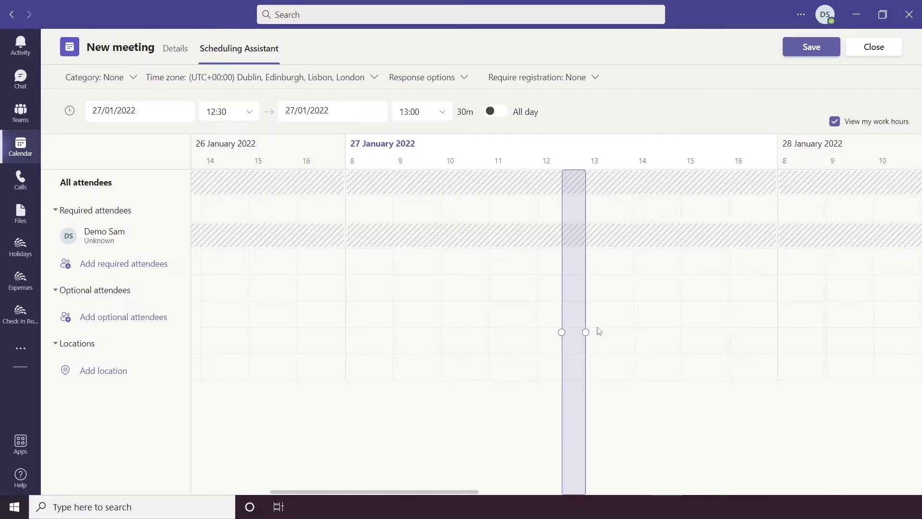
click(180, 59)
- Inspect the Category, Time zone, Response options and Require registration dropdowns, leaving each unchanged
click(134, 80)
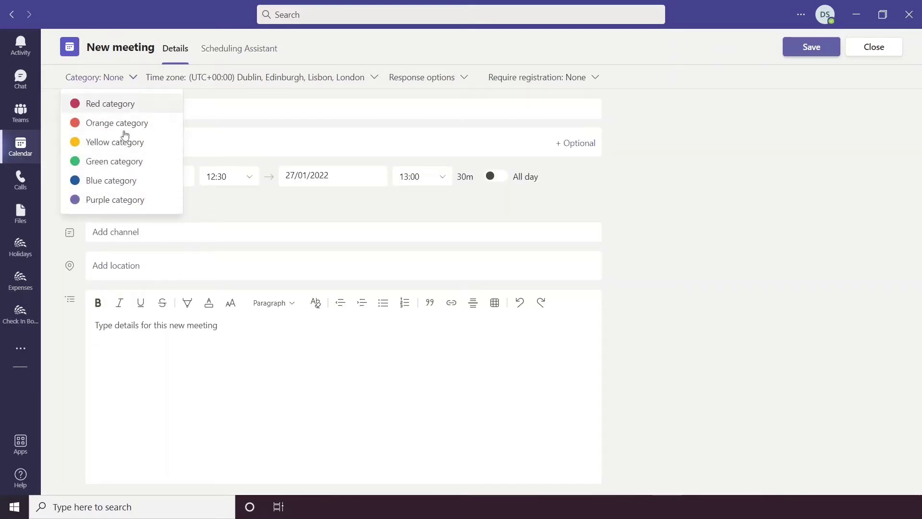
click(135, 80)
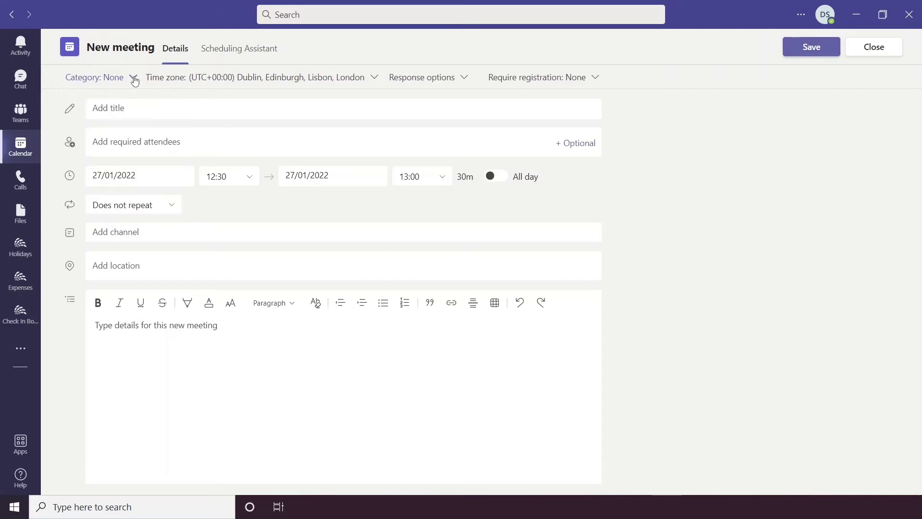
click(375, 79)
click(463, 78)
click(465, 80)
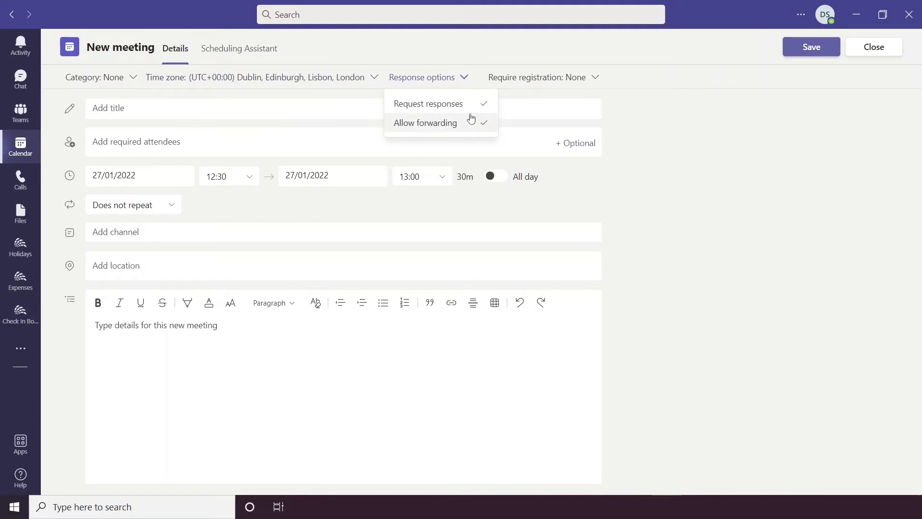
click(468, 83)
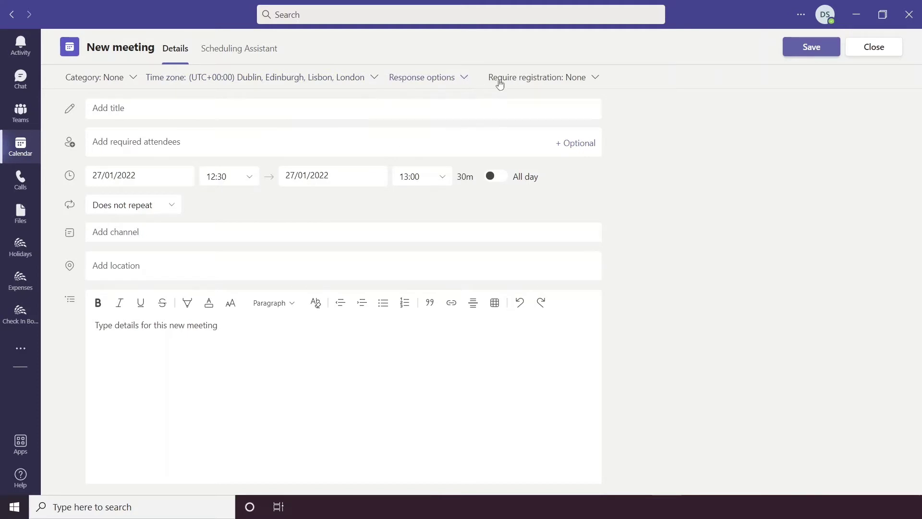
click(595, 78)
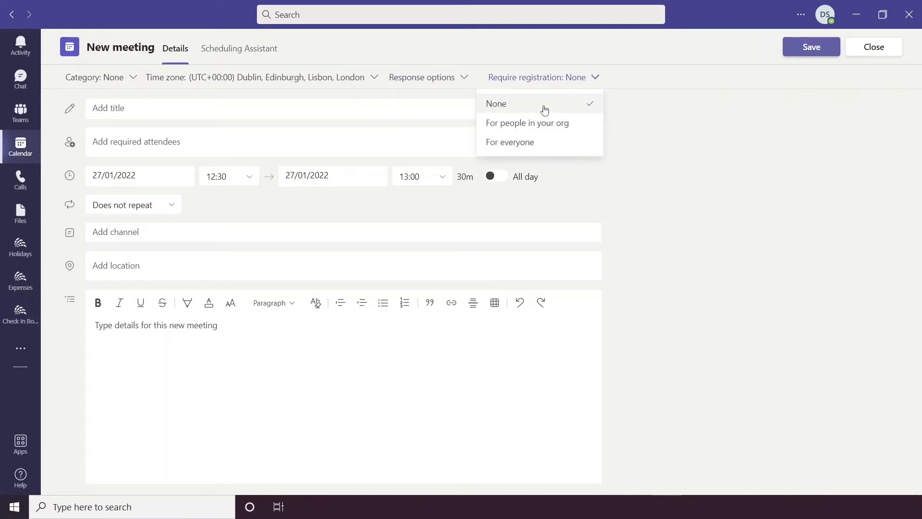
click(595, 82)
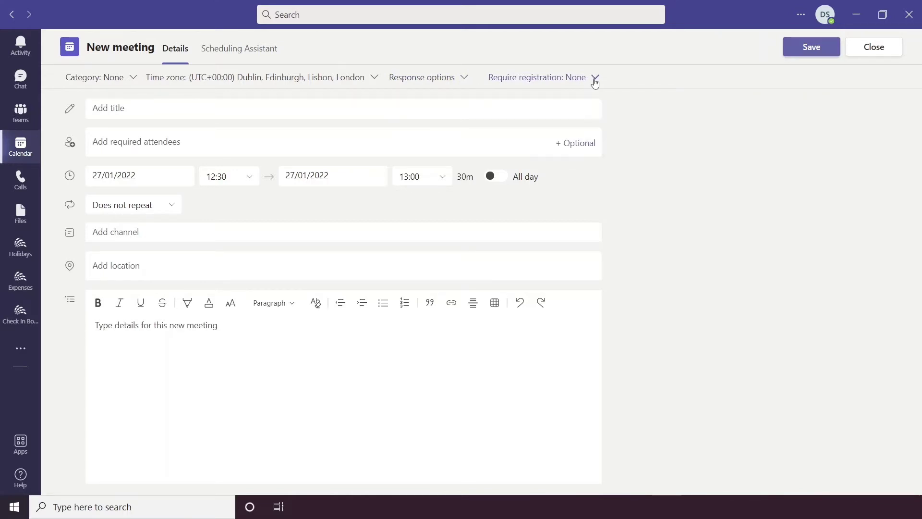
click(137, 108)
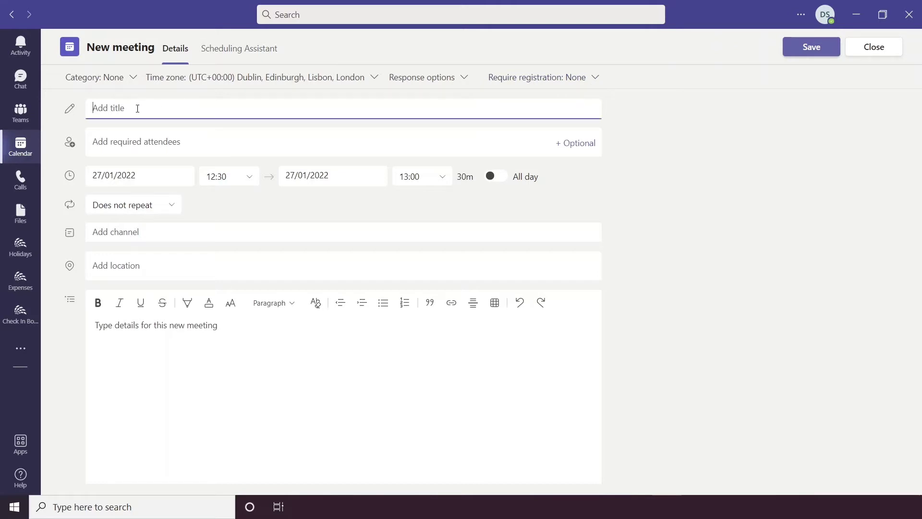
- Look over the attendees, repeat, channel, location and details fields, then close the blank form
click(143, 142)
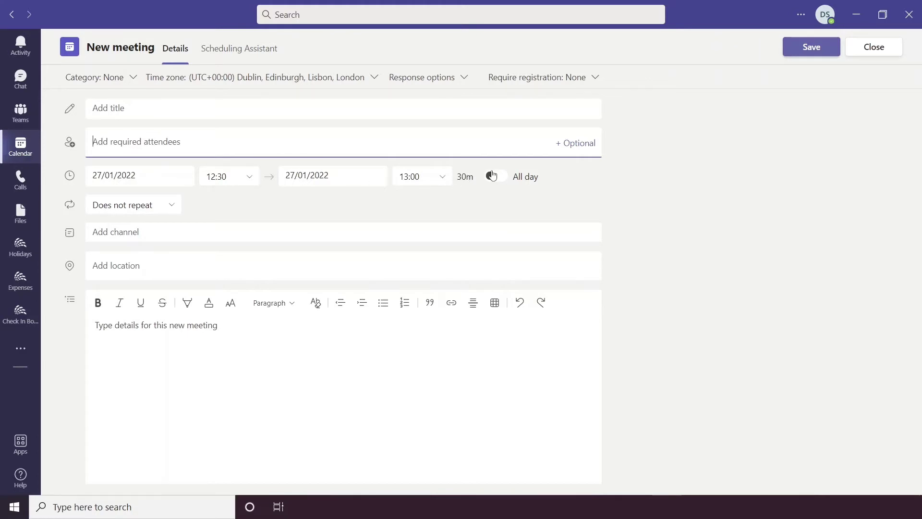
click(168, 209)
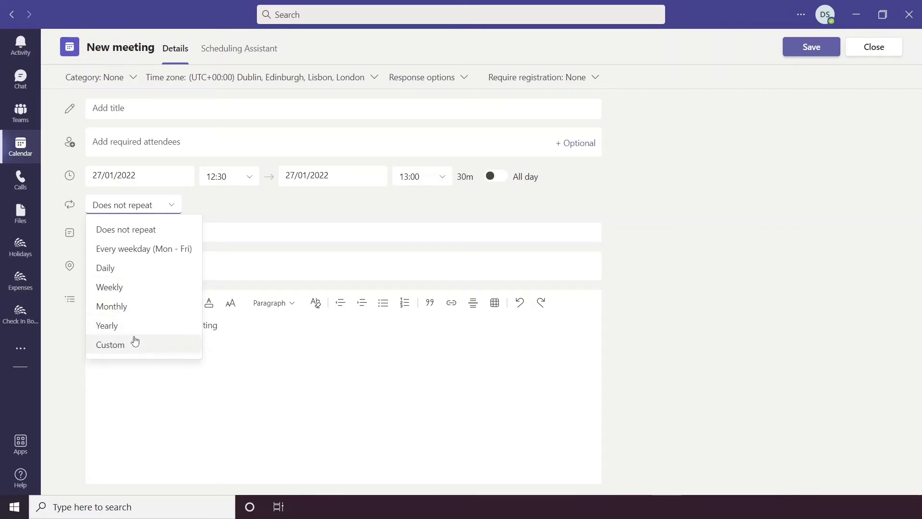
click(173, 208)
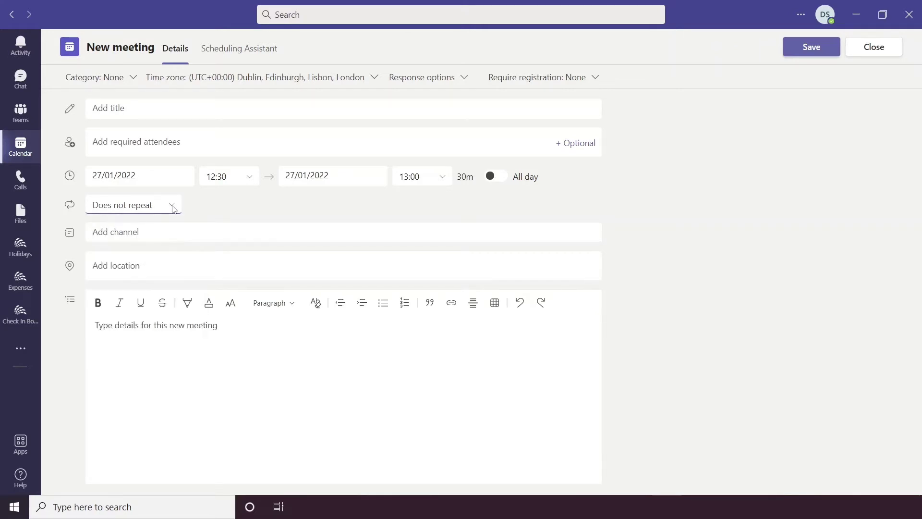
click(149, 232)
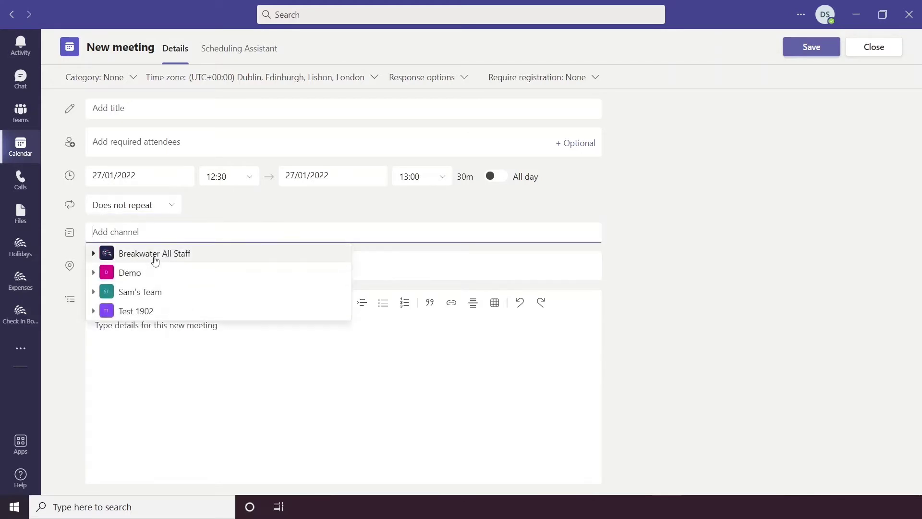
click(332, 209)
click(124, 265)
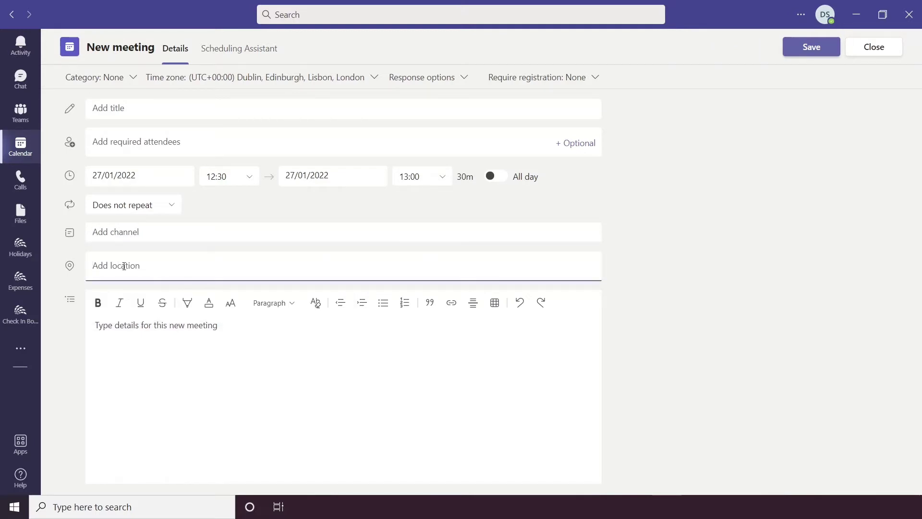
click(132, 338)
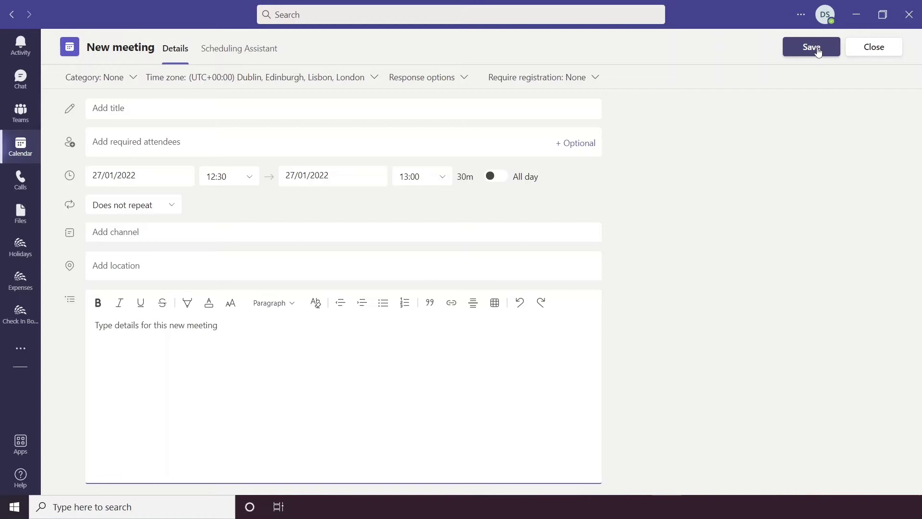
click(865, 53)
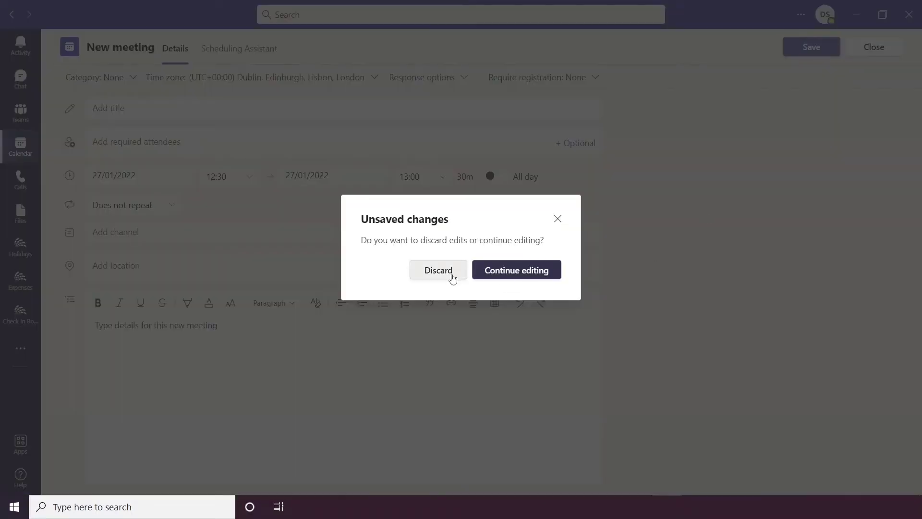
- Discard the untitled meeting and show the meeting, webinar and live event options
click(438, 271)
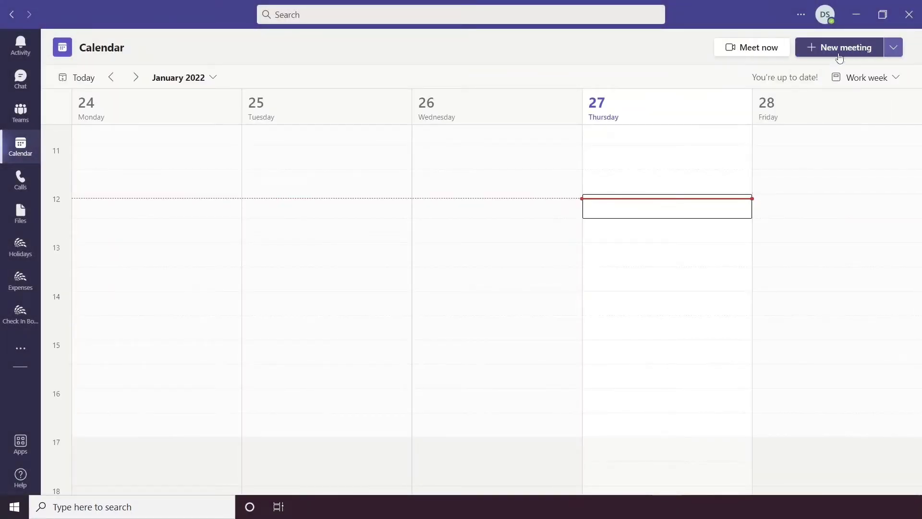
click(896, 51)
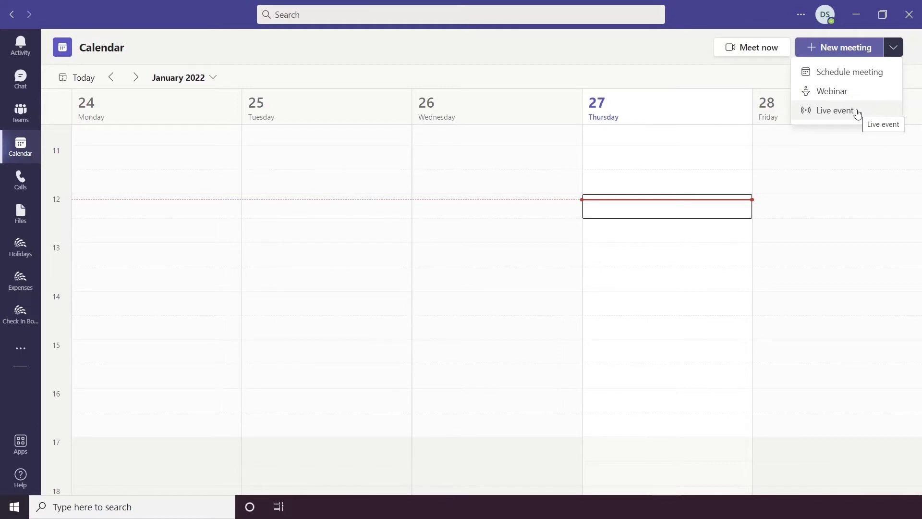
- Switch the calendar through Day, Work week and Week layouts, ending on Work week
click(892, 48)
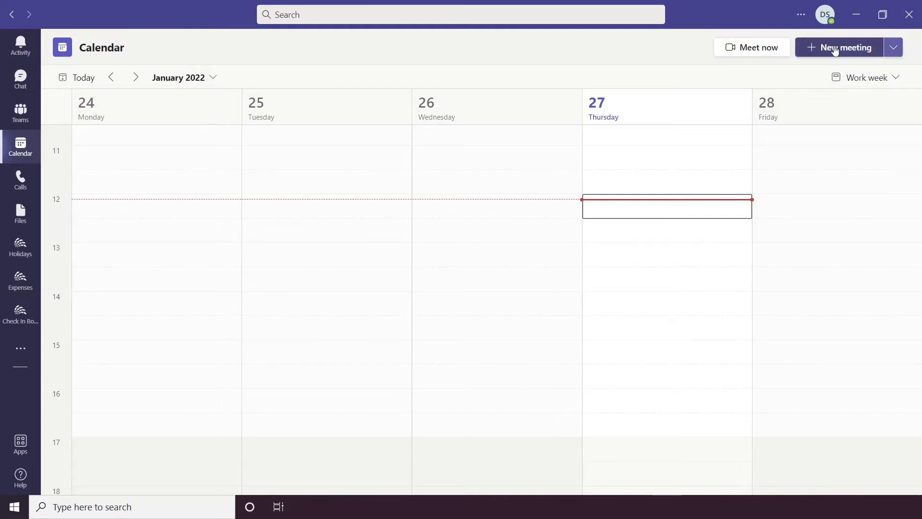
click(897, 80)
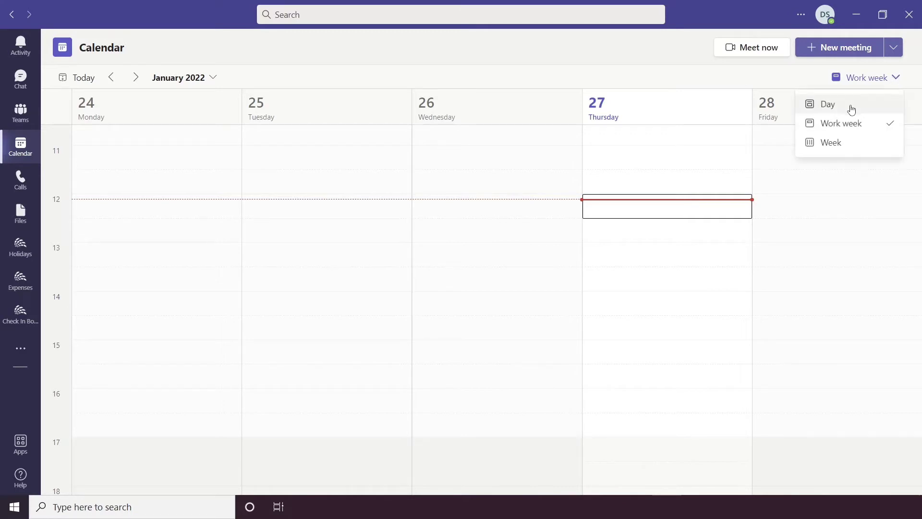
click(835, 106)
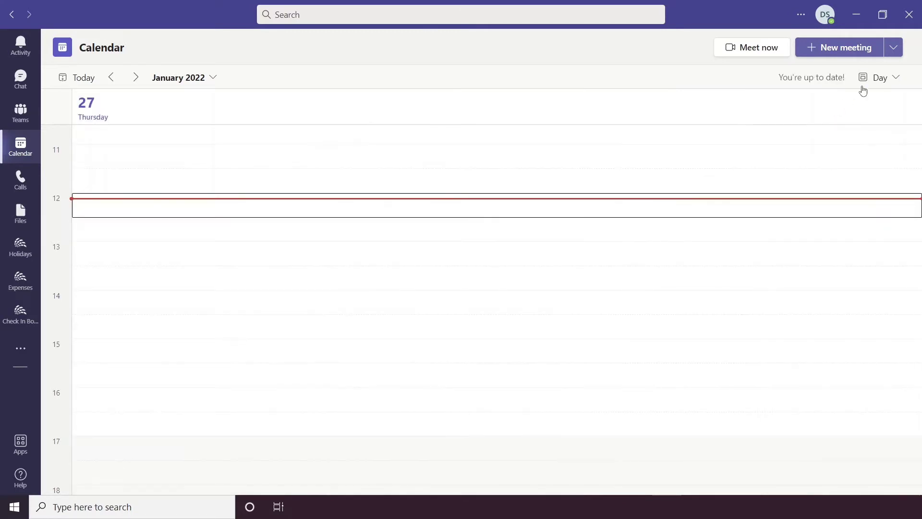
click(892, 80)
click(835, 124)
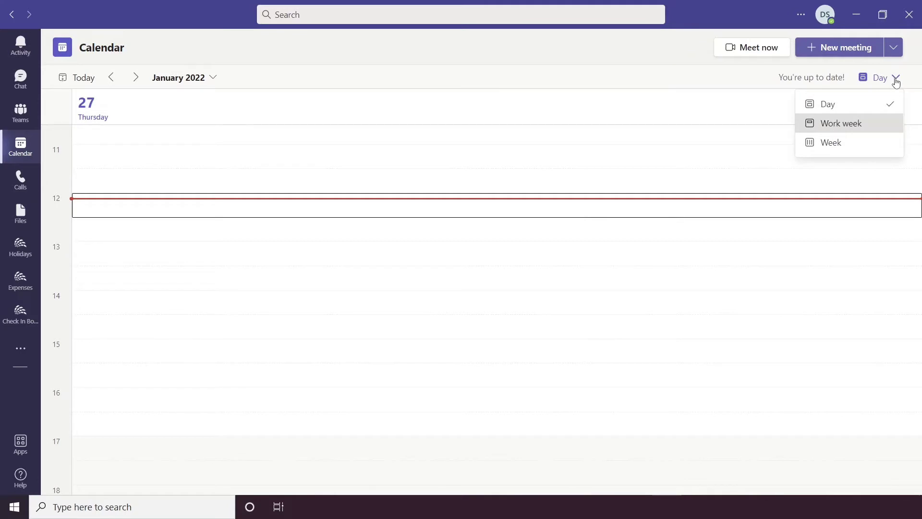
click(892, 80)
click(858, 143)
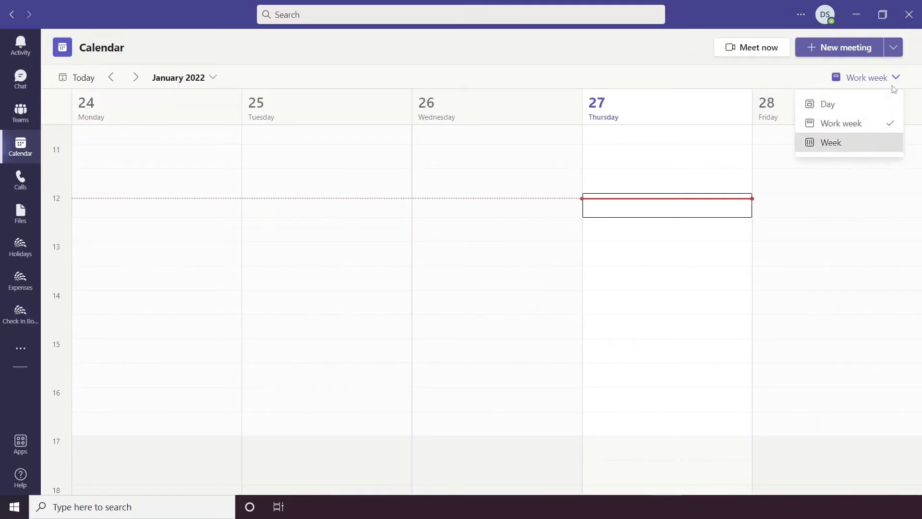
click(894, 80)
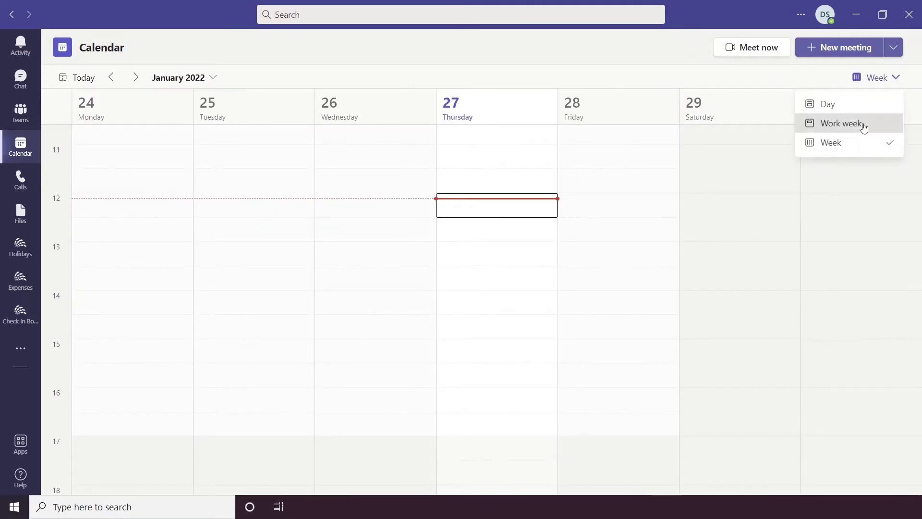
click(865, 125)
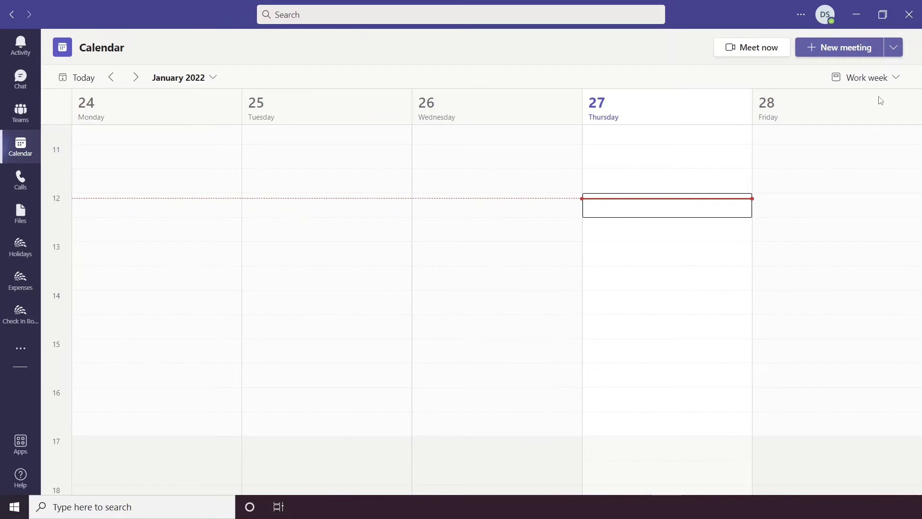
- Send a meeting titled 'Test' for Thursday 27 January, 13:00–13:30, to one required attendee
click(647, 263)
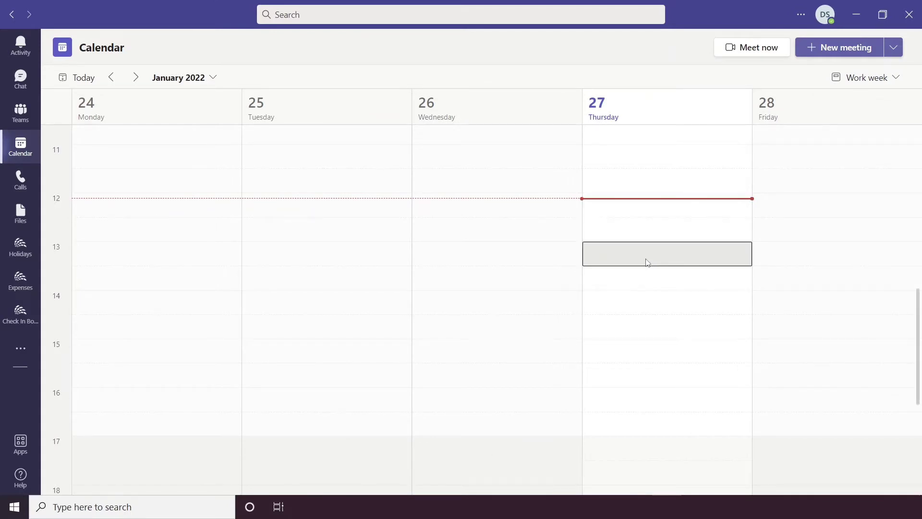
double_click(647, 262)
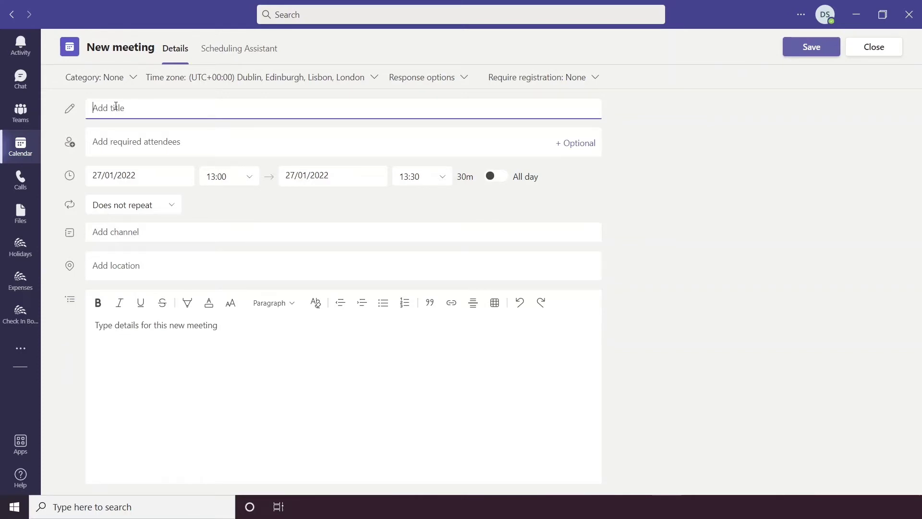
text(Test)
click(190, 136)
text(sam ed)
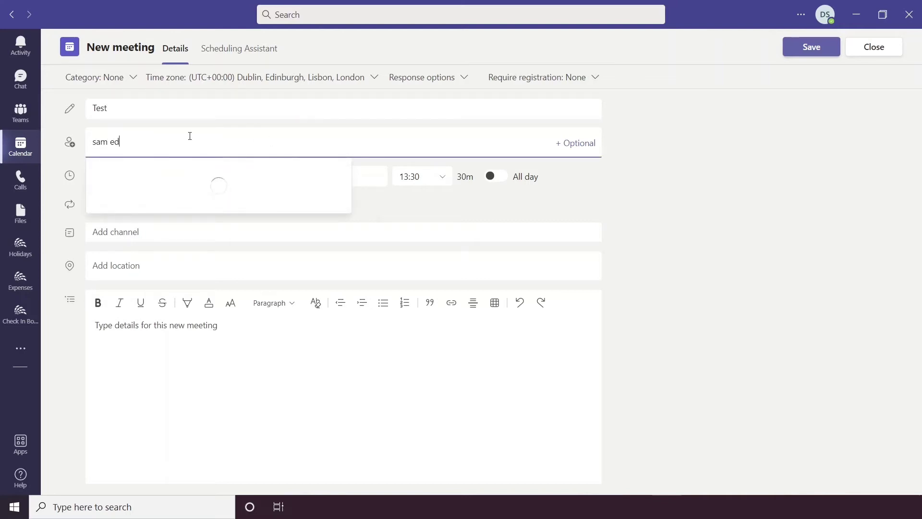
key(Return)
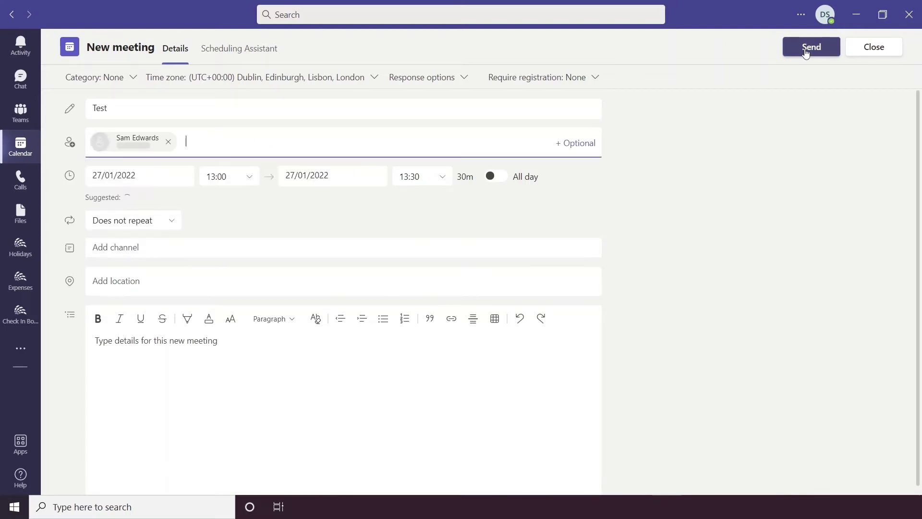
click(807, 50)
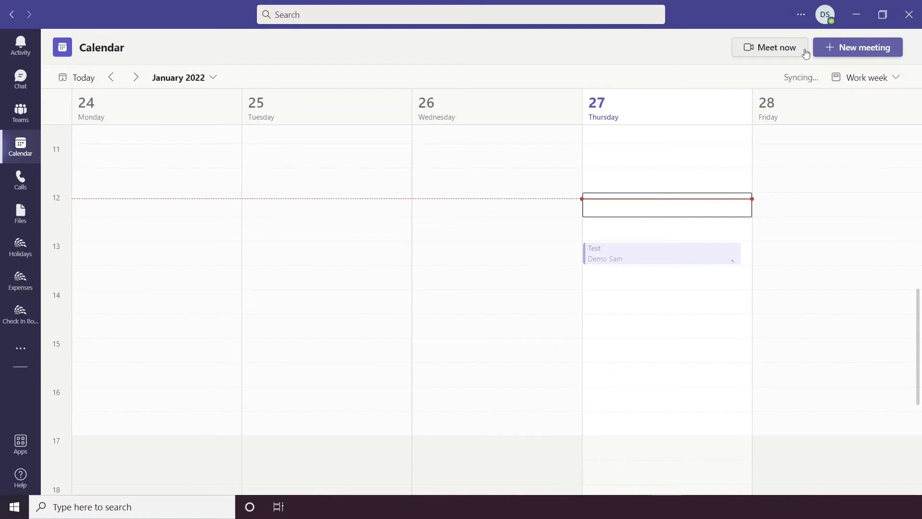
click(657, 257)
double_click(657, 255)
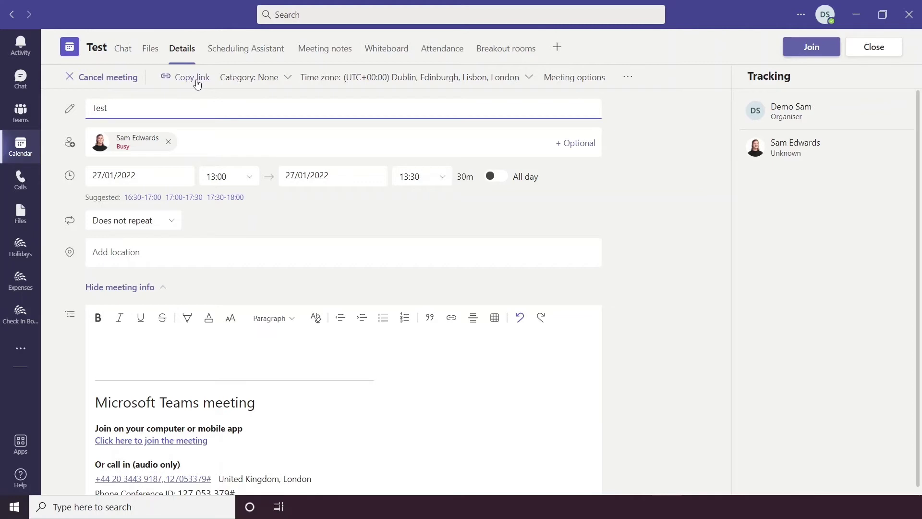
scroll(155, 371, down, 2)
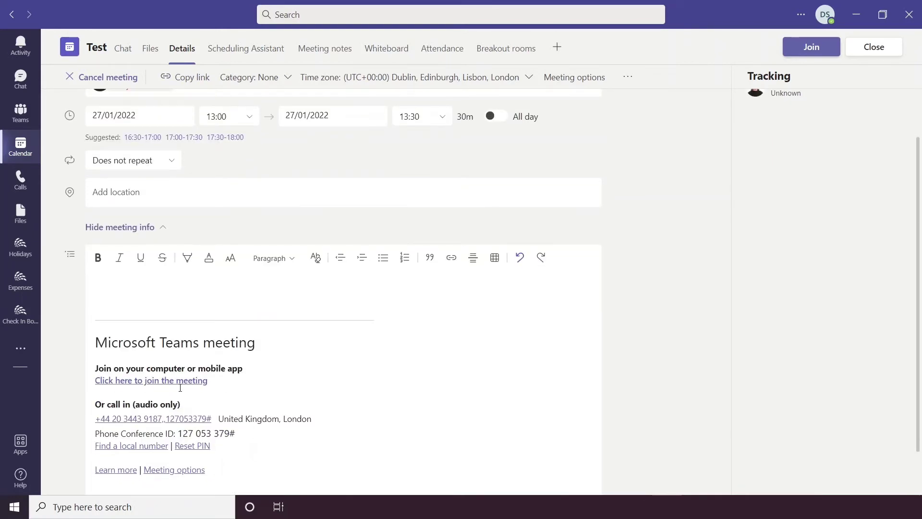
scroll(184, 380, up, 2)
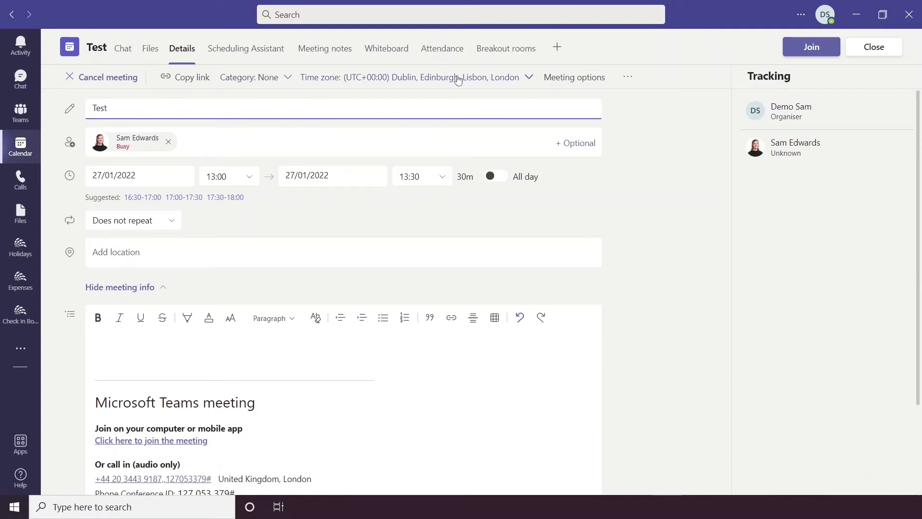
click(579, 77)
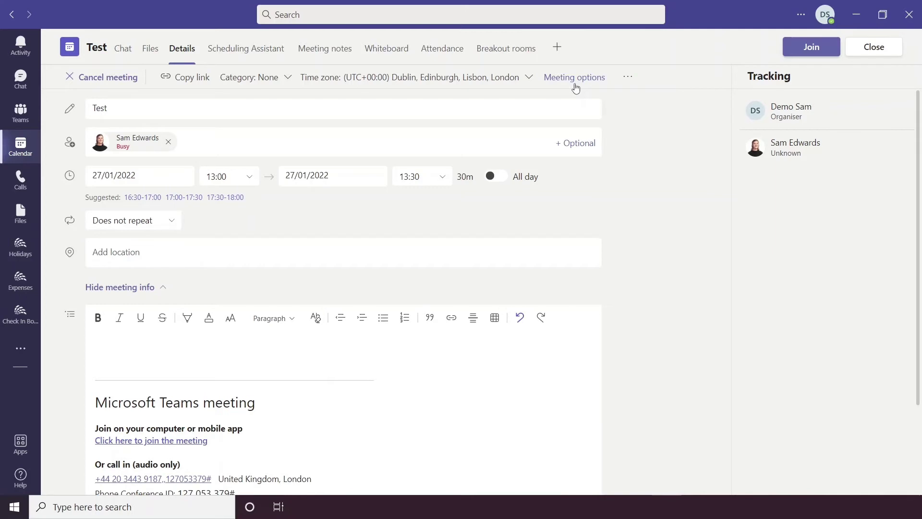
click(629, 81)
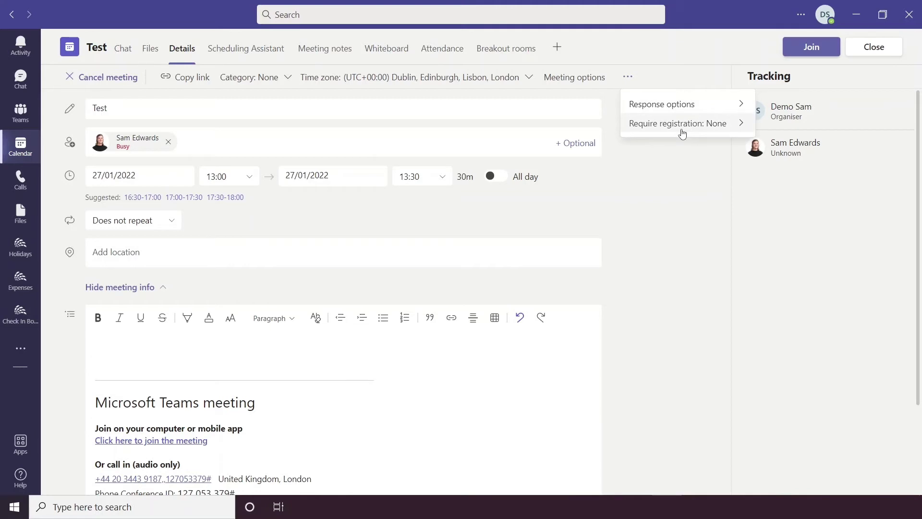
click(630, 80)
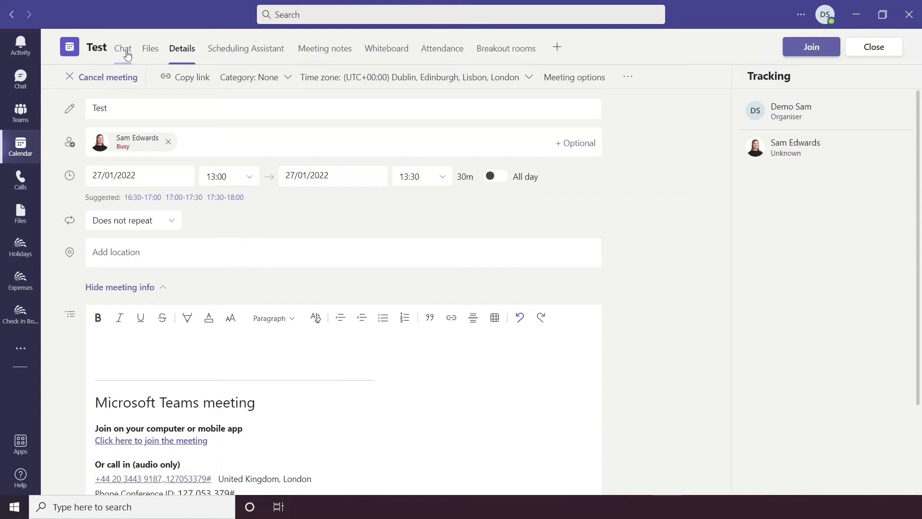
click(127, 56)
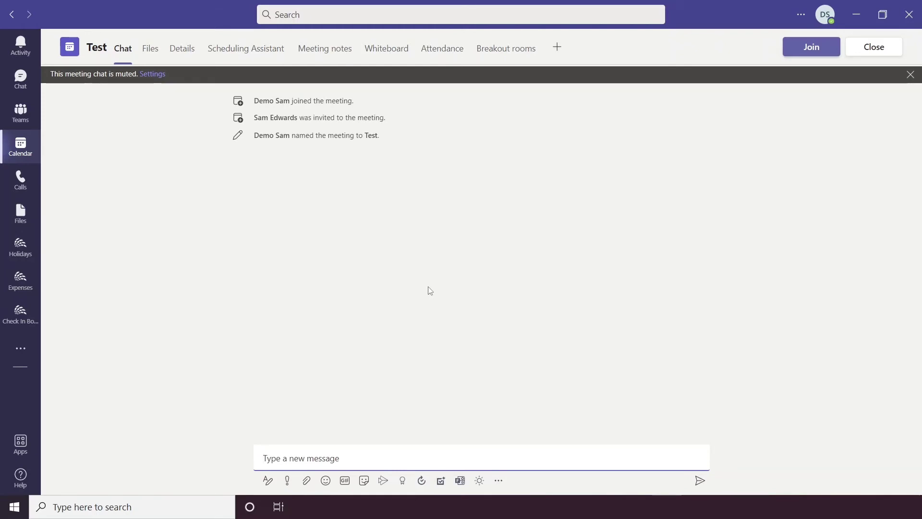
- Show the Test meeting's Files tab, then go back to its Details
click(157, 57)
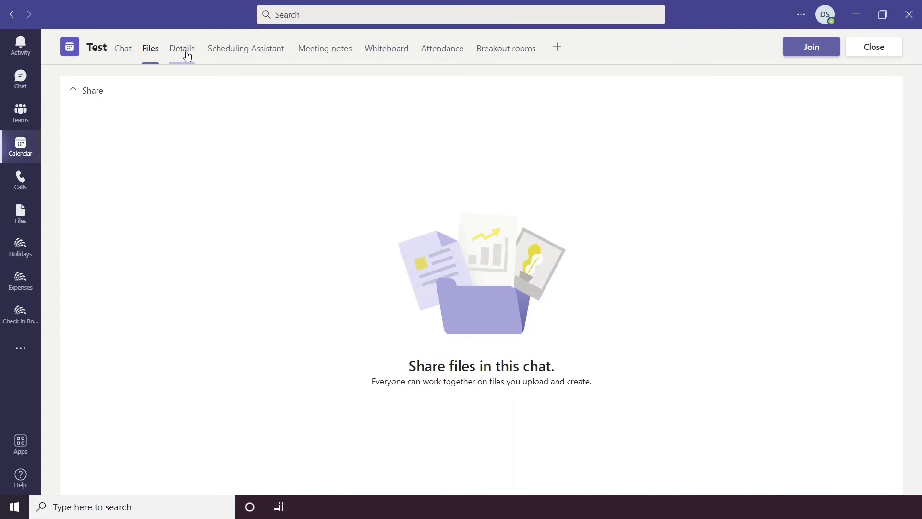
click(187, 56)
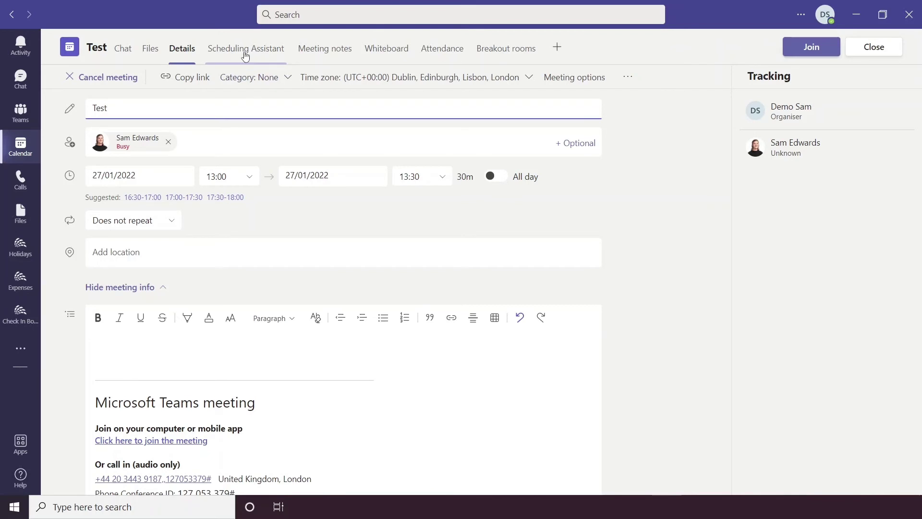
- View the Test meeting's Scheduling Assistant timeline, then its empty Meeting notes page
click(287, 58)
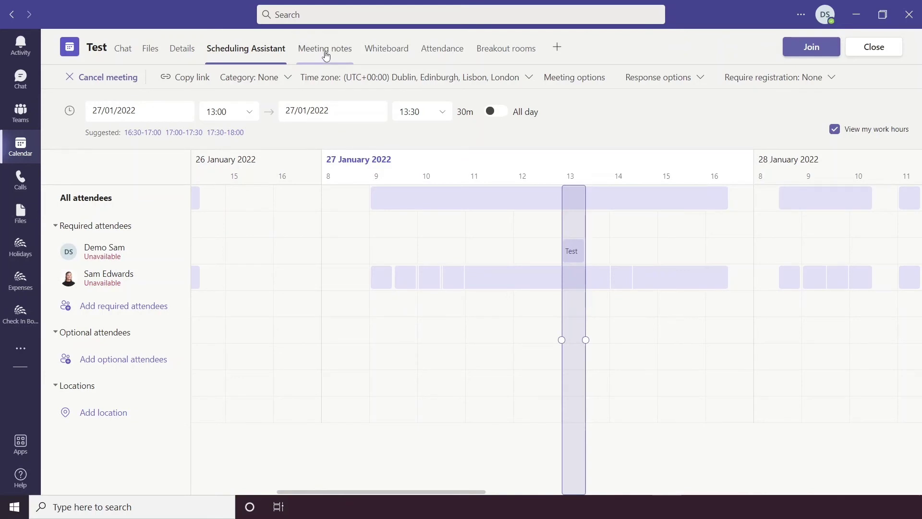
click(326, 56)
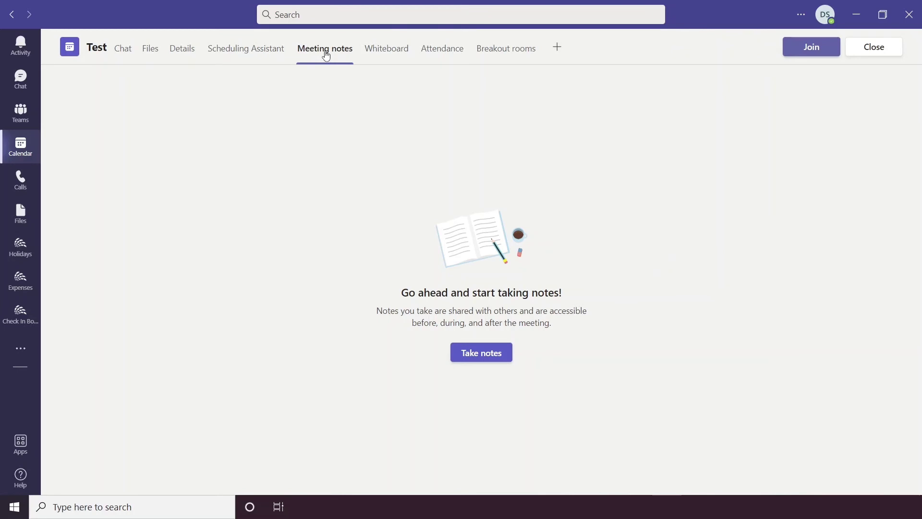
- Open the Test meeting's Whiteboard, then its Attendance tab, which has no report yet
click(382, 55)
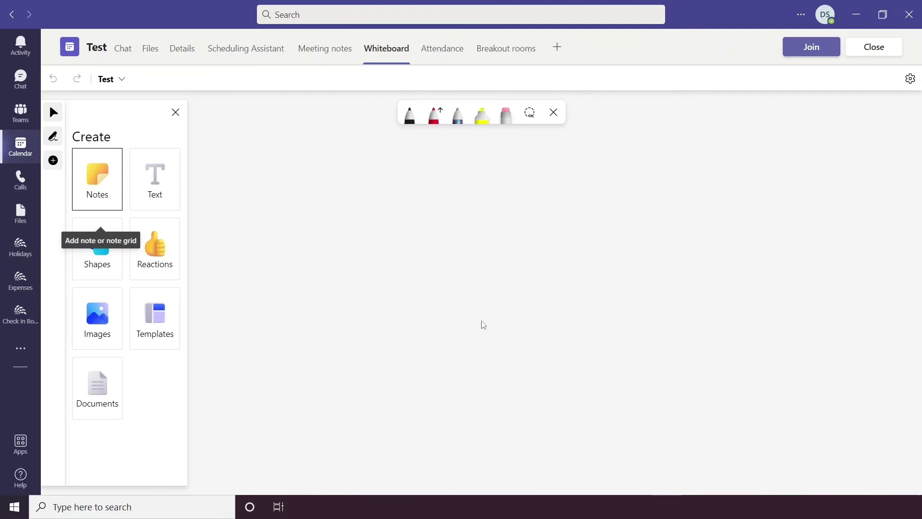
click(457, 56)
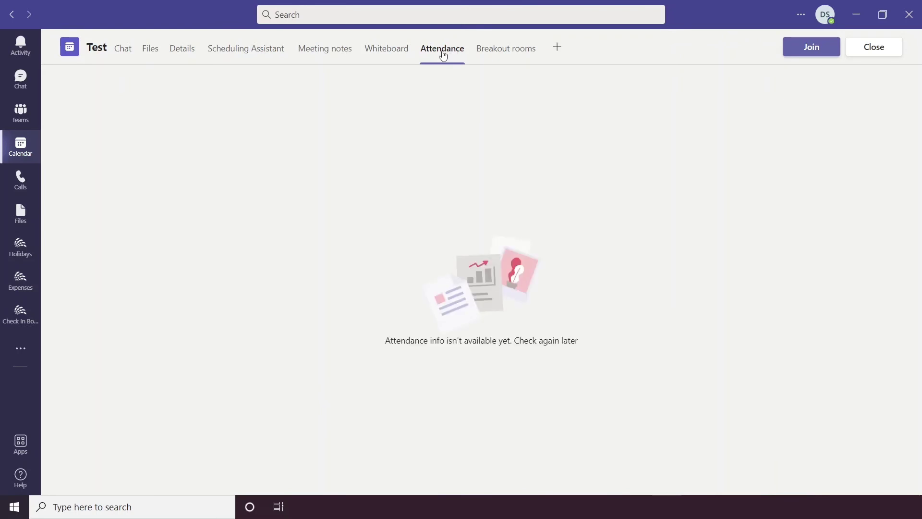
- Create 3 breakout rooms (Room 1 to Room 3) for the Test meeting
click(507, 56)
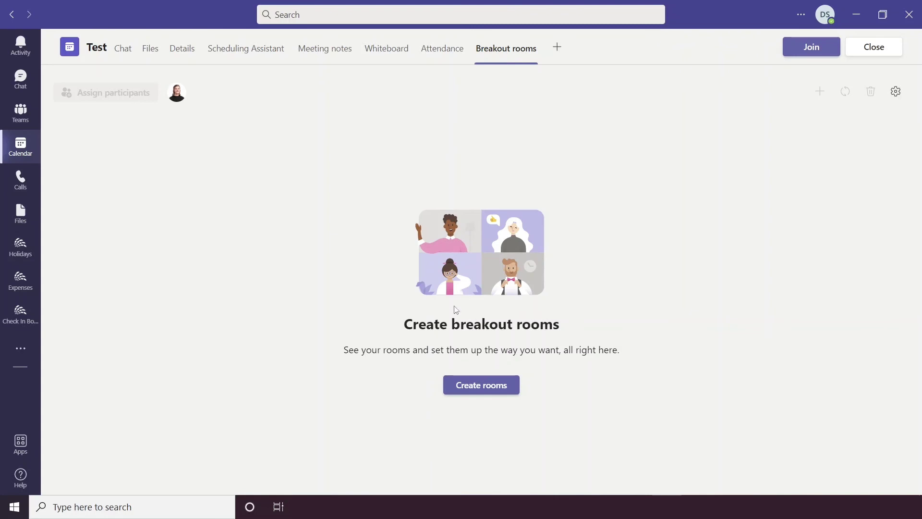
click(479, 389)
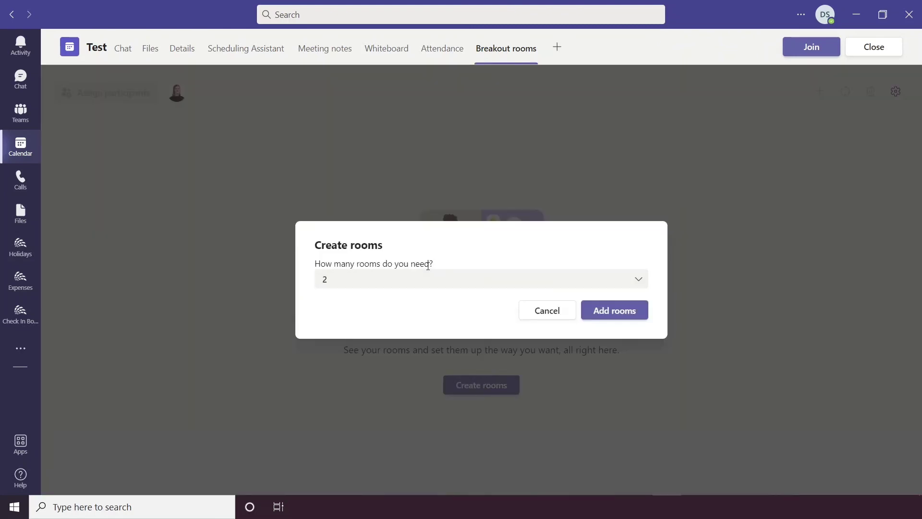
click(414, 284)
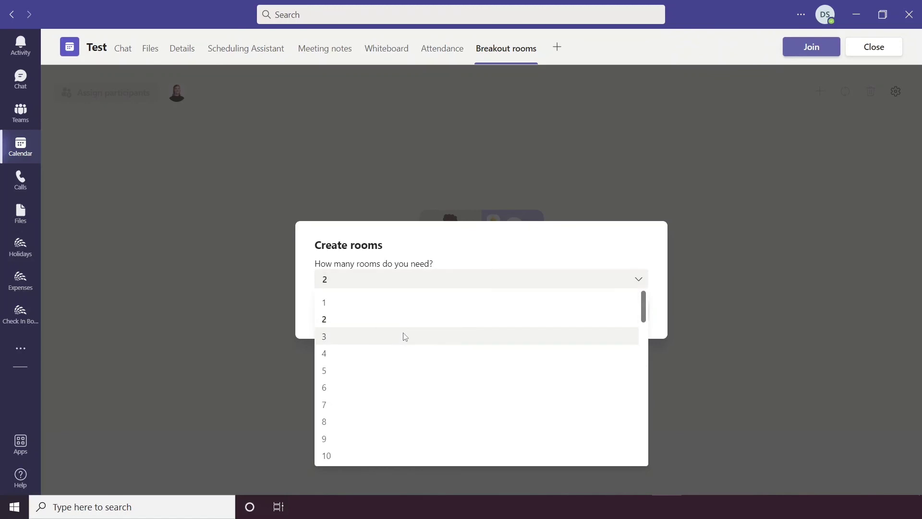
click(405, 336)
click(609, 318)
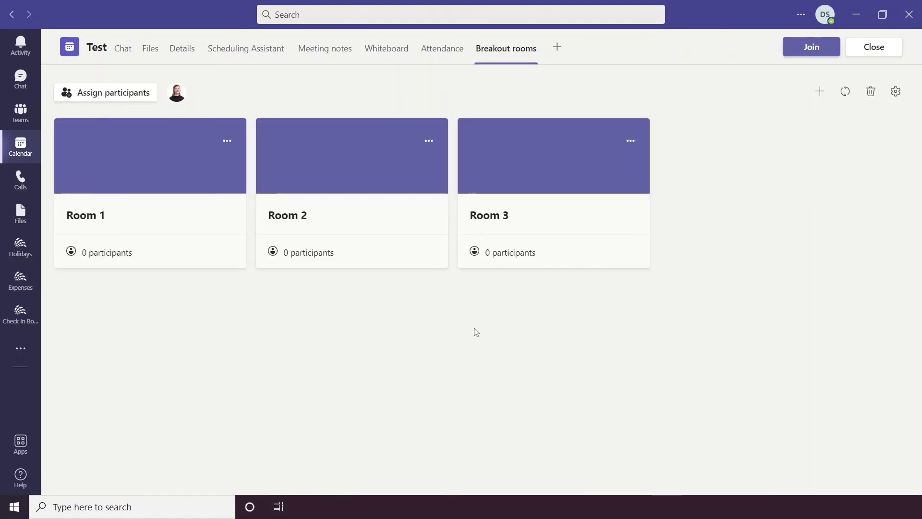
click(557, 49)
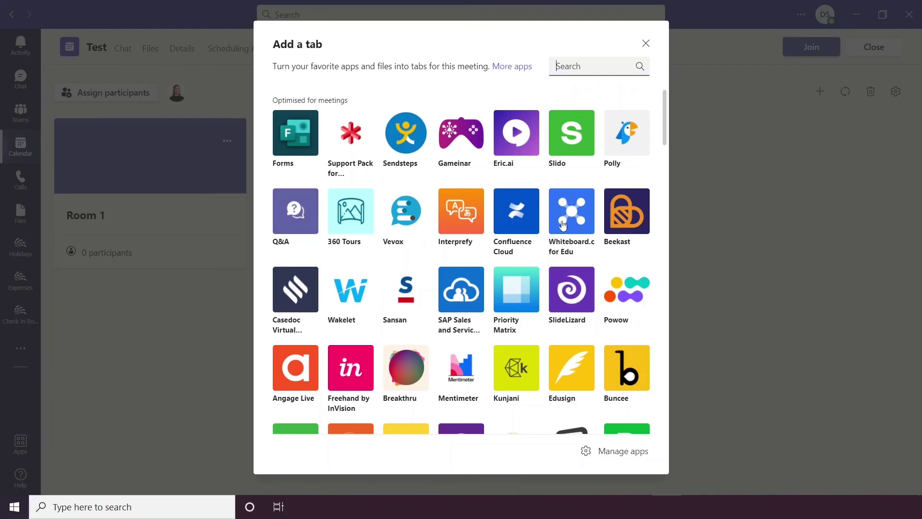
scroll(357, 352, down, 15)
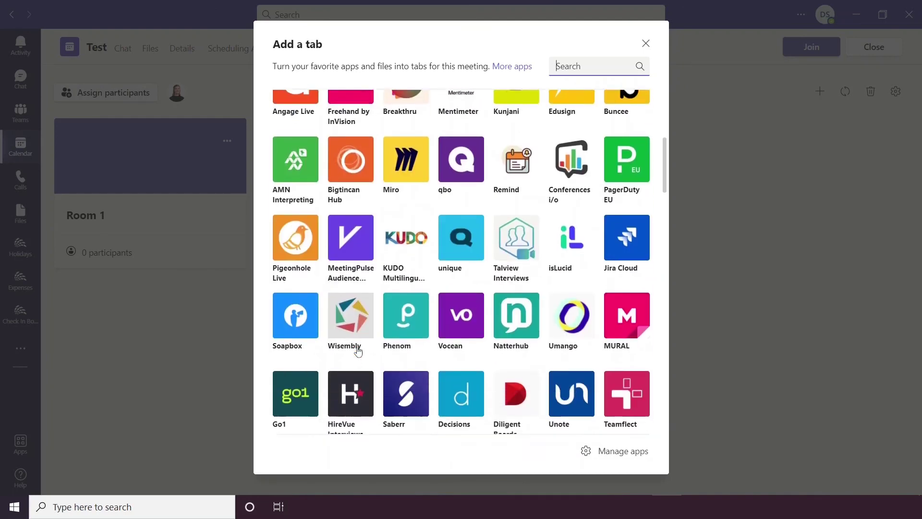
click(645, 43)
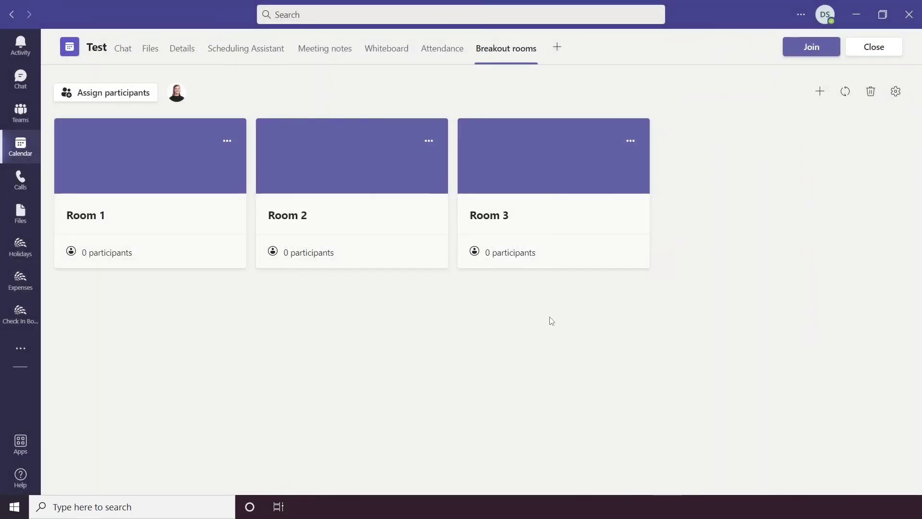
- Switch back to the Test meeting's Details tab for 27/01/2022, 13:00–13:30
click(180, 53)
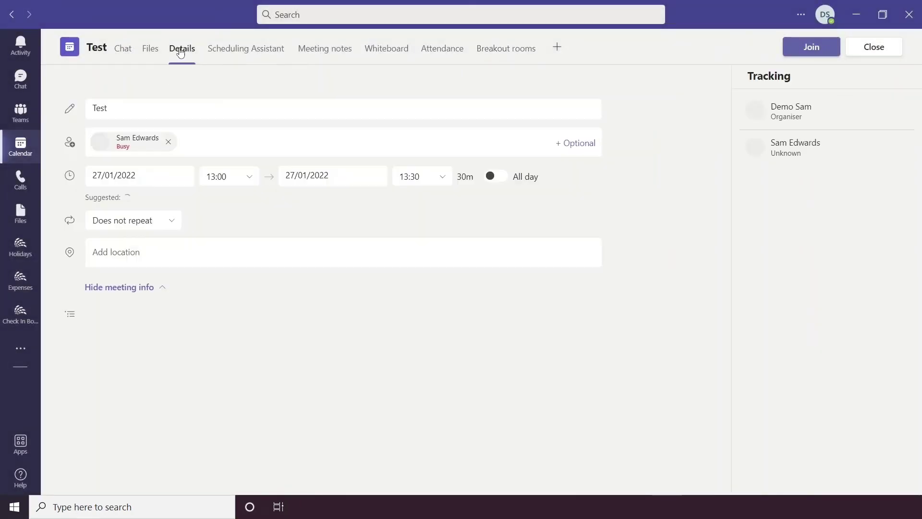